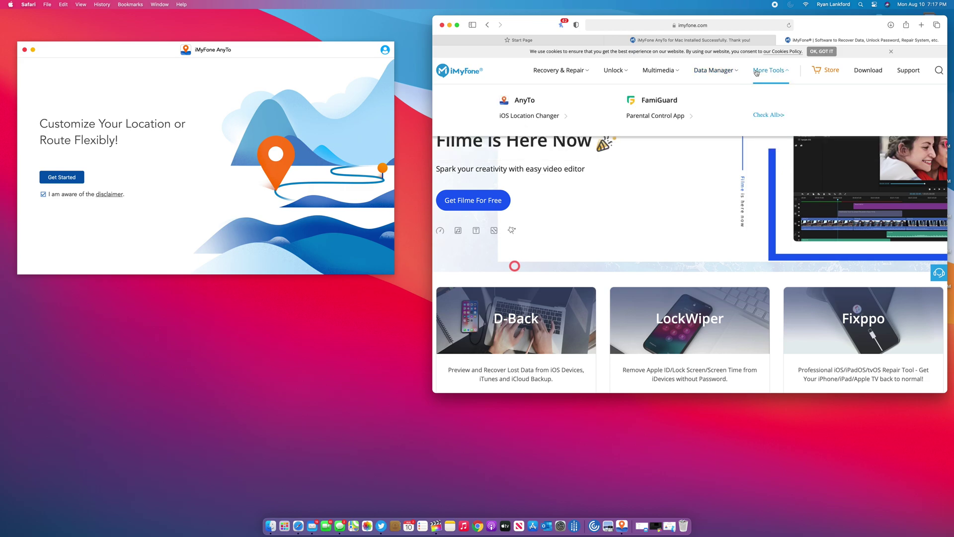
- Open the AnyTo iOS Location Changer product page from the site's More Tools menu
{"action": "left_click", "coordinate": [517, 117]}
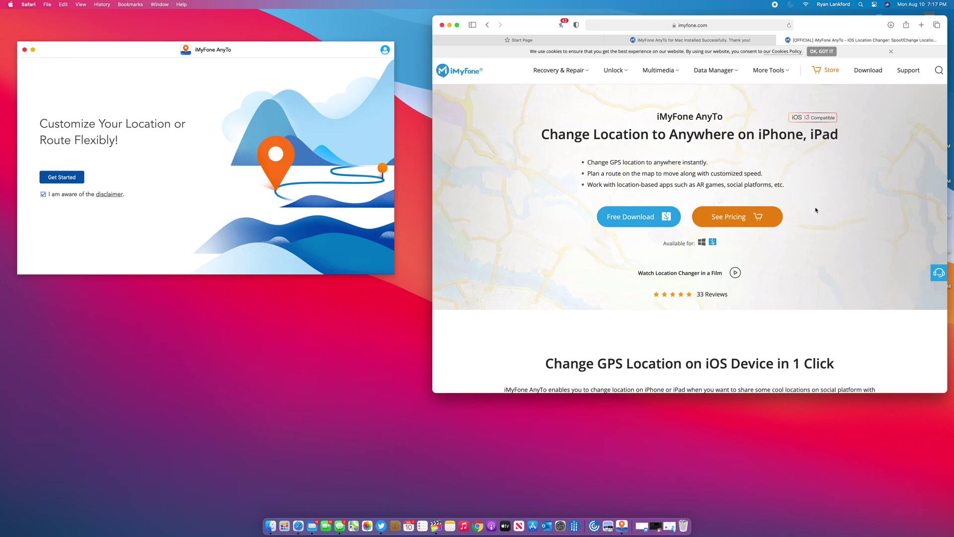
{"action": "scroll", "coordinate": [815, 209], "scroll_direction": "down", "scroll_amount": 2}
{"action": "scroll", "coordinate": [816, 210], "scroll_direction": "down", "scroll_amount": 2}
{"action": "scroll", "coordinate": [816, 209], "scroll_direction": "down", "scroll_amount": 2}
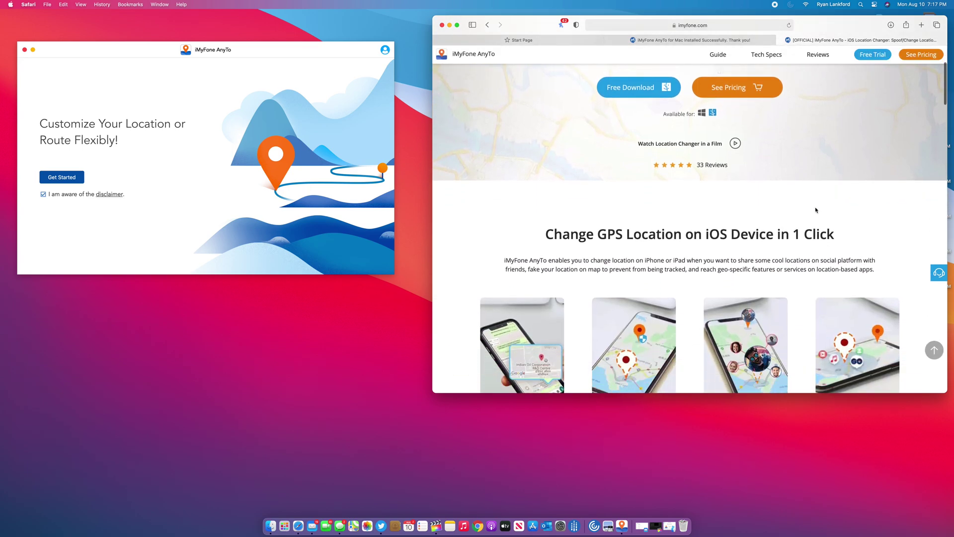
{"action": "scroll", "coordinate": [816, 210], "scroll_direction": "down", "scroll_amount": 2}
{"action": "scroll", "coordinate": [816, 209], "scroll_direction": "down", "scroll_amount": 1}
{"action": "scroll", "coordinate": [816, 210], "scroll_direction": "down", "scroll_amount": 2}
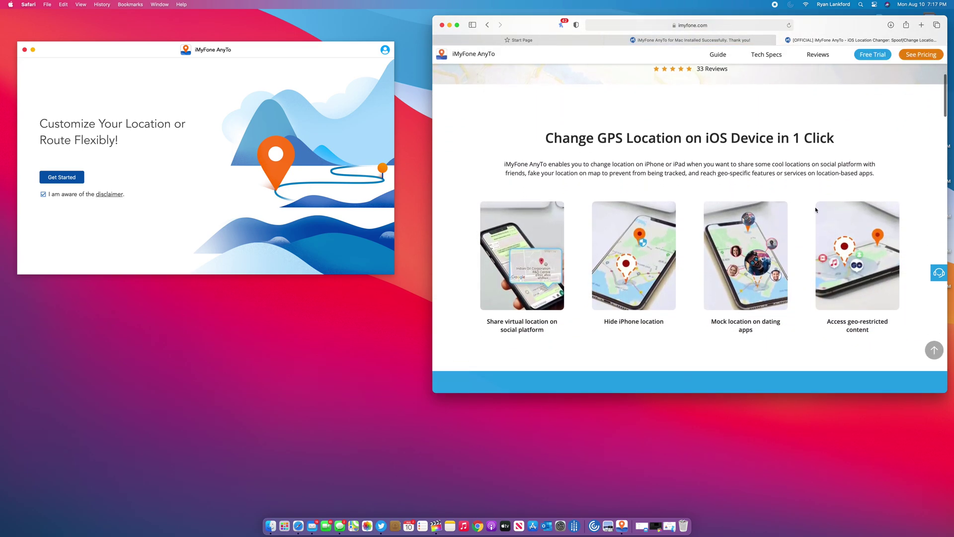
{"action": "scroll", "coordinate": [816, 210], "scroll_direction": "down", "scroll_amount": 2}
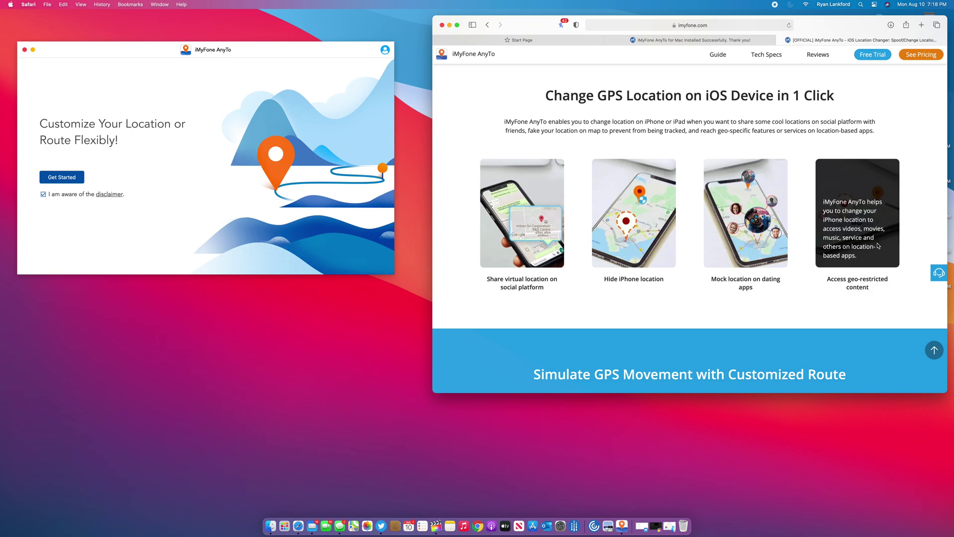
{"action": "scroll", "coordinate": [878, 246], "scroll_direction": "down", "scroll_amount": 3}
{"action": "scroll", "coordinate": [877, 246], "scroll_direction": "down", "scroll_amount": 2}
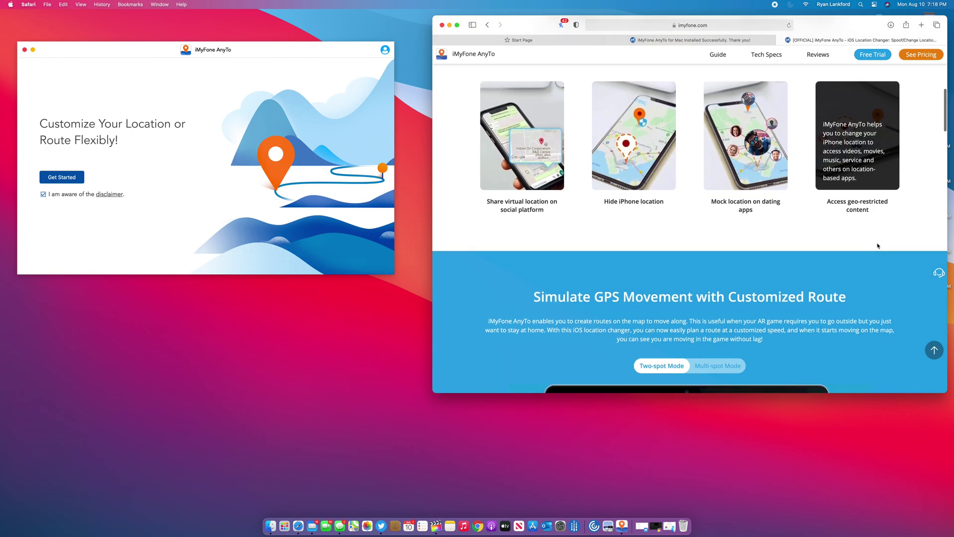
{"action": "scroll", "coordinate": [878, 245], "scroll_direction": "down", "scroll_amount": 2}
{"action": "scroll", "coordinate": [878, 245], "scroll_direction": "down", "scroll_amount": 2}
{"action": "scroll", "coordinate": [878, 246], "scroll_direction": "down", "scroll_amount": 2}
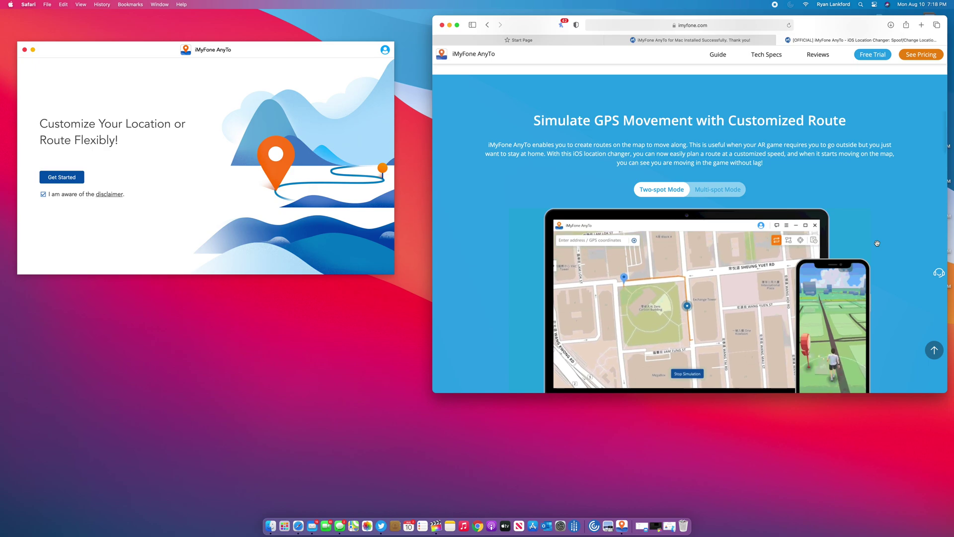
{"action": "scroll", "coordinate": [878, 244], "scroll_direction": "down", "scroll_amount": 1}
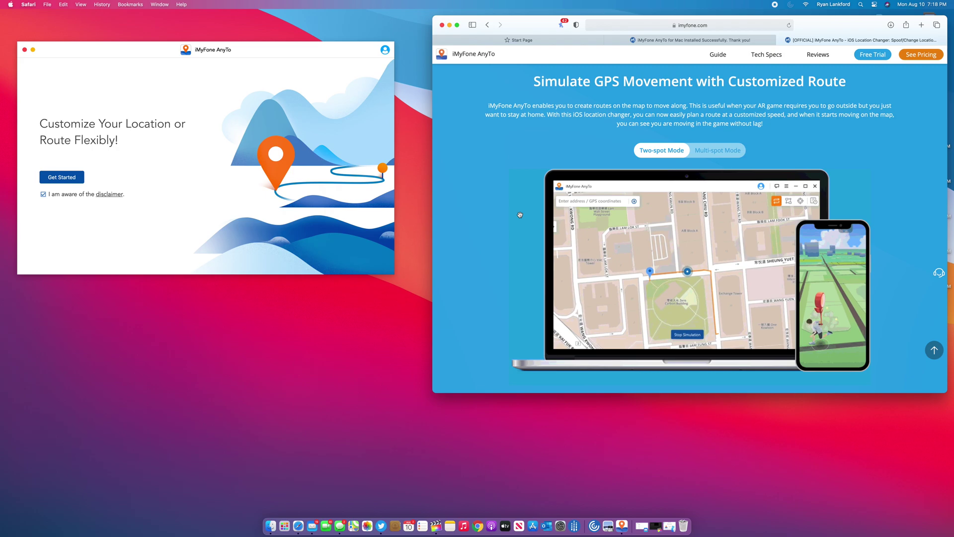
{"action": "scroll", "coordinate": [520, 215], "scroll_direction": "down", "scroll_amount": 1}
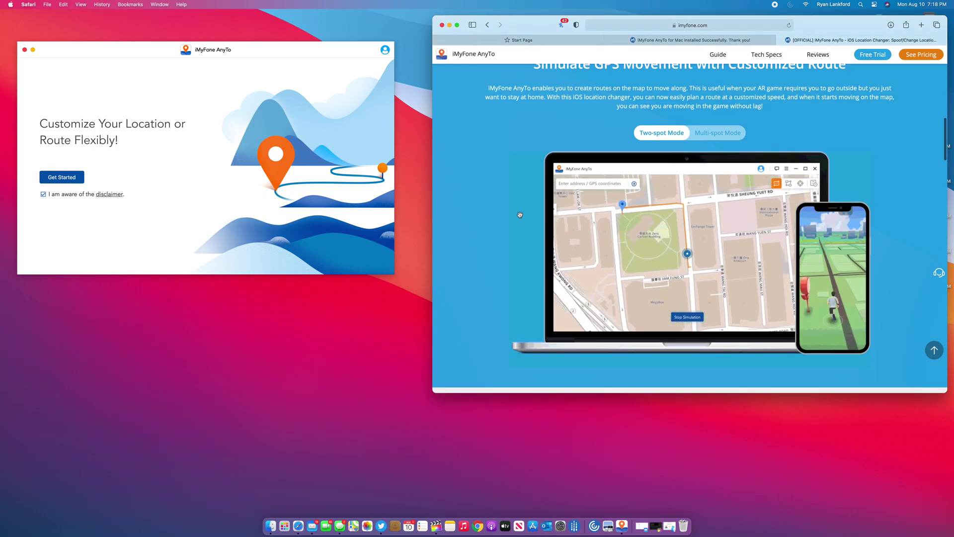
{"action": "scroll", "coordinate": [519, 215], "scroll_direction": "down", "scroll_amount": 2}
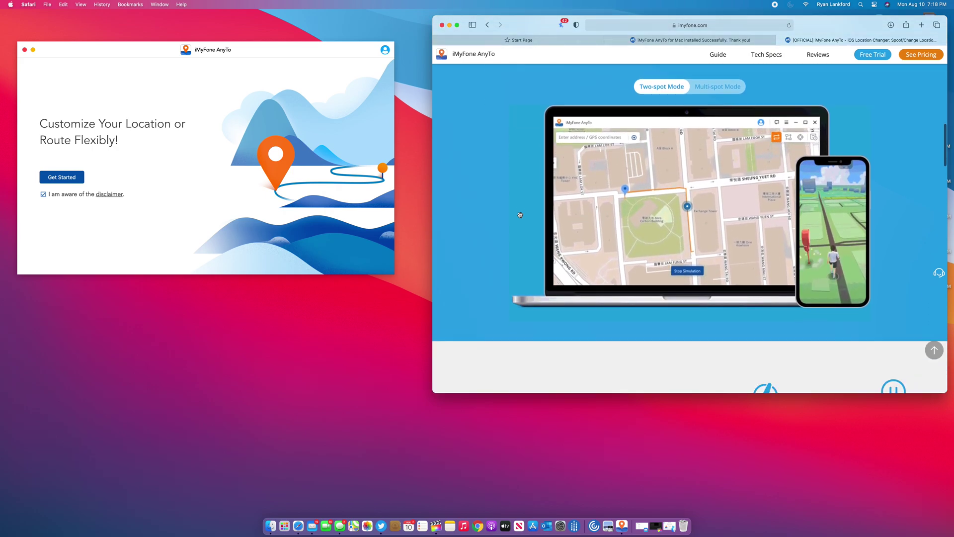
{"action": "scroll", "coordinate": [520, 215], "scroll_direction": "down", "scroll_amount": 2}
{"action": "scroll", "coordinate": [520, 215], "scroll_direction": "down", "scroll_amount": 3}
{"action": "scroll", "coordinate": [520, 215], "scroll_direction": "down", "scroll_amount": 1}
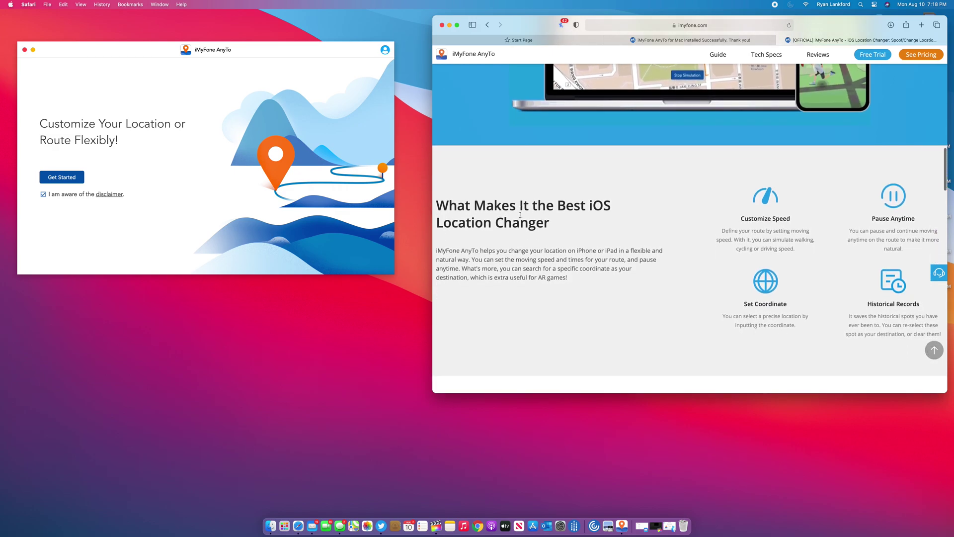
{"action": "scroll", "coordinate": [520, 215], "scroll_direction": "down", "scroll_amount": 1}
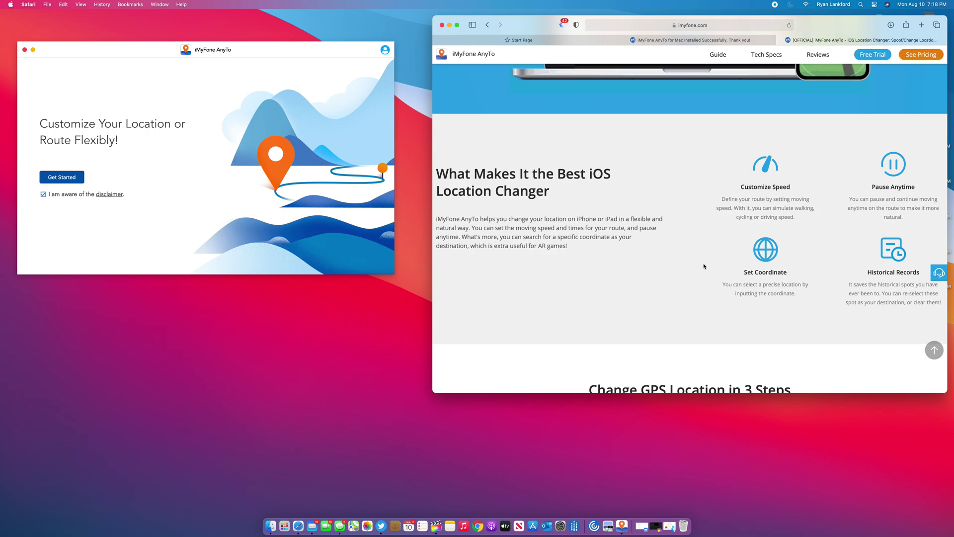
{"action": "scroll", "coordinate": [703, 265], "scroll_direction": "down", "scroll_amount": 2}
{"action": "scroll", "coordinate": [704, 266], "scroll_direction": "down", "scroll_amount": 1}
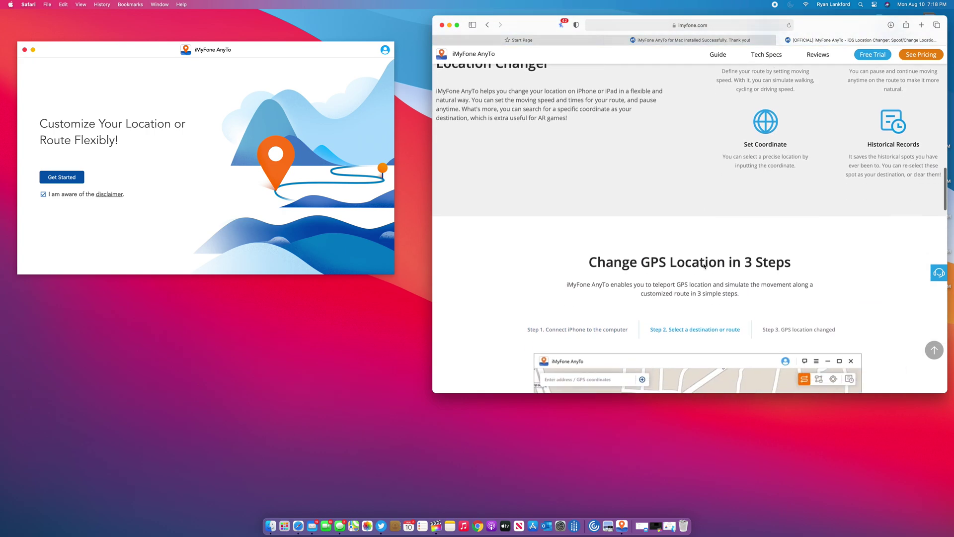
{"action": "scroll", "coordinate": [704, 266], "scroll_direction": "down", "scroll_amount": 1}
{"action": "scroll", "coordinate": [704, 266], "scroll_direction": "down", "scroll_amount": 2}
{"action": "scroll", "coordinate": [704, 266], "scroll_direction": "down", "scroll_amount": 2}
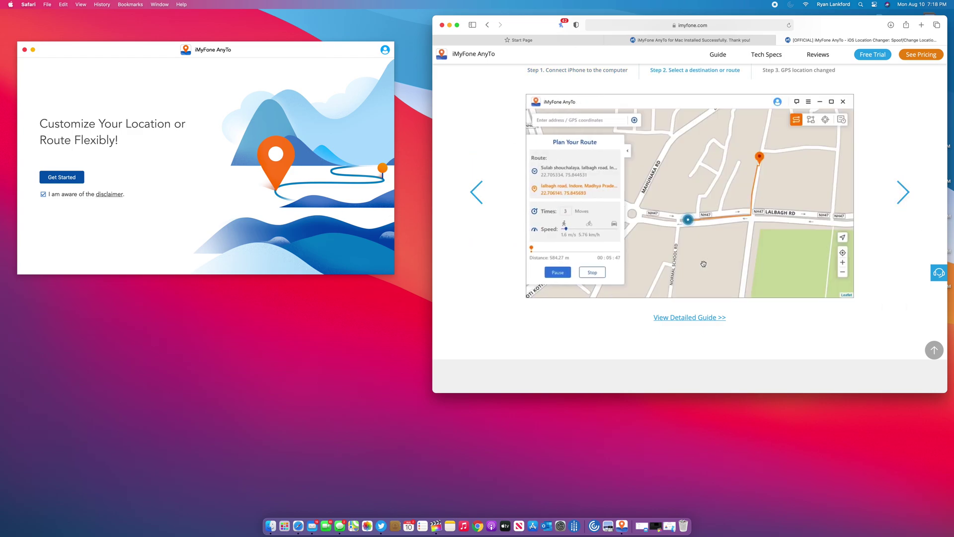
{"action": "scroll", "coordinate": [704, 264], "scroll_direction": "down", "scroll_amount": 1}
{"action": "scroll", "coordinate": [702, 264], "scroll_direction": "down", "scroll_amount": 2}
{"action": "scroll", "coordinate": [703, 264], "scroll_direction": "down", "scroll_amount": 2}
{"action": "scroll", "coordinate": [703, 265], "scroll_direction": "down", "scroll_amount": 1}
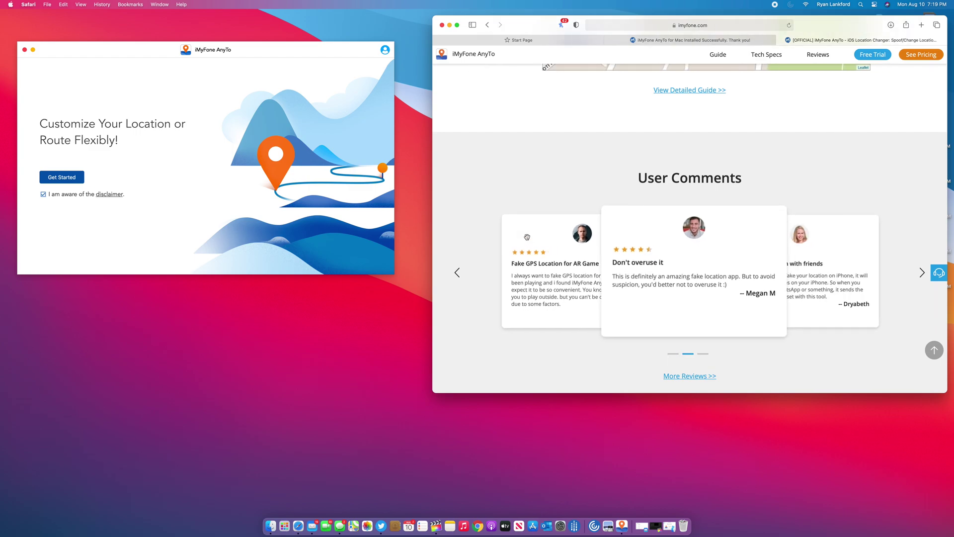
{"action": "left_click", "coordinate": [62, 177]}
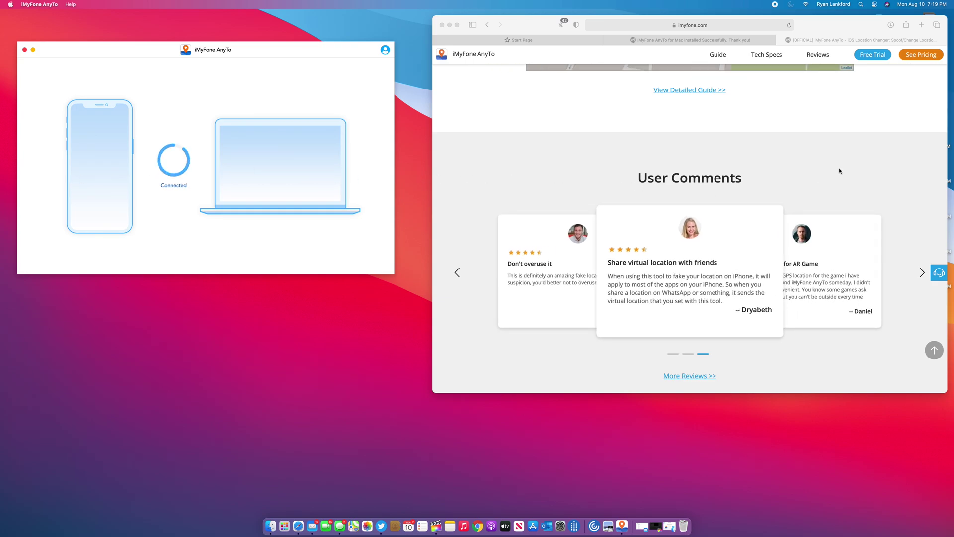
{"action": "scroll", "coordinate": [839, 171], "scroll_direction": "up", "scroll_amount": 10}
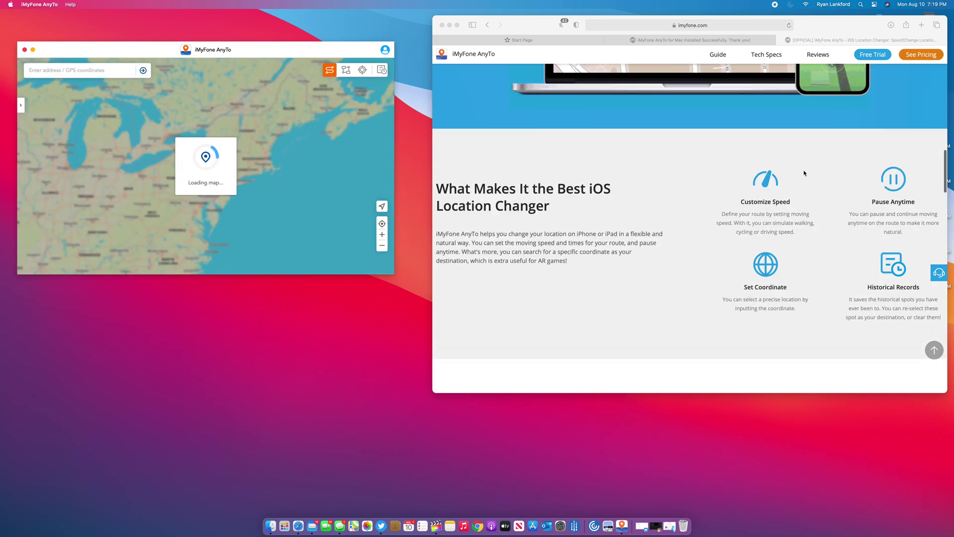
{"action": "scroll", "coordinate": [804, 173], "scroll_direction": "up", "scroll_amount": 10}
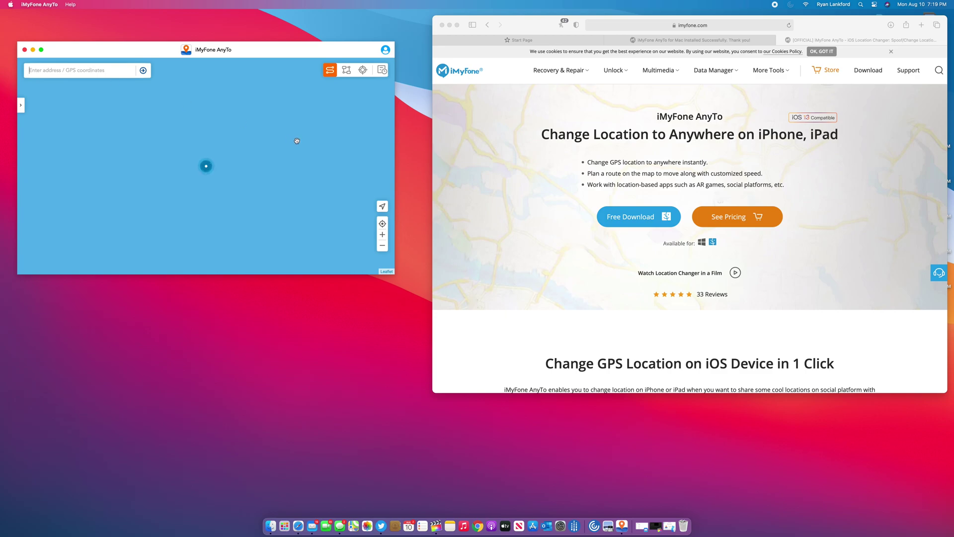
{"action": "type", "text": "Big Su"}
{"action": "type", "text": "r"}
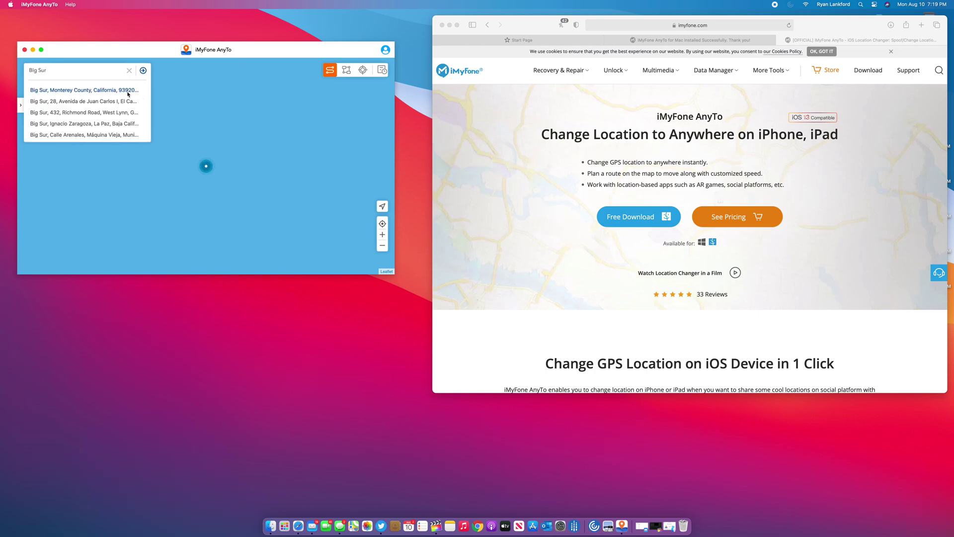
- Choose Big Sur, Monterey County, California as the route destination and attempt the move
{"action": "left_click", "coordinate": [127, 92]}
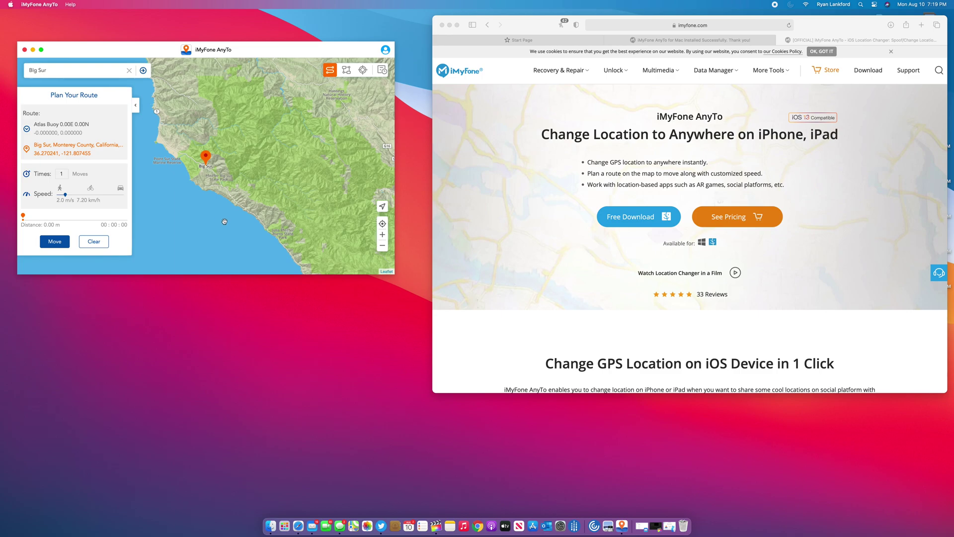
{"action": "left_click", "coordinate": [381, 247]}
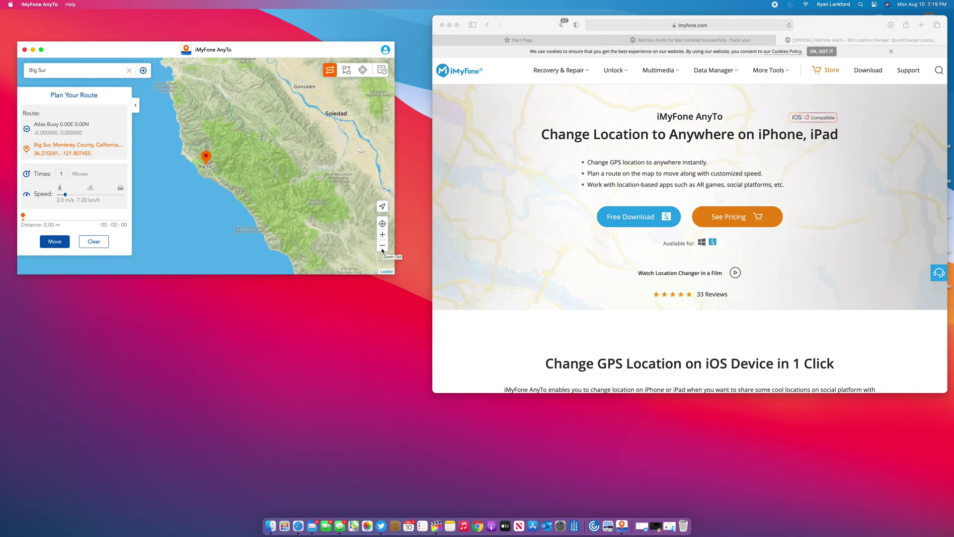
{"action": "left_click", "coordinate": [62, 243]}
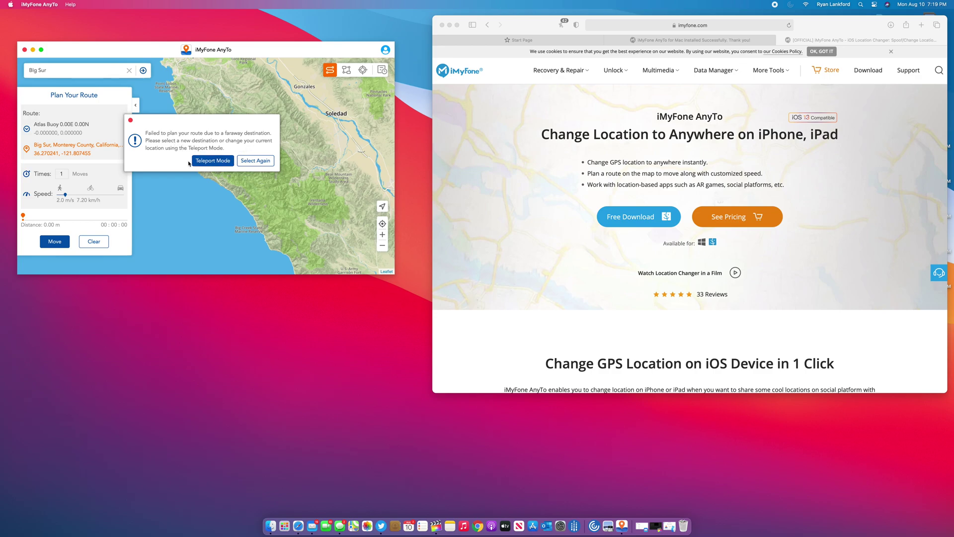
- Teleport the device to Big Sur in Teleport Mode, accepting the distance warning
{"action": "left_click", "coordinate": [216, 163]}
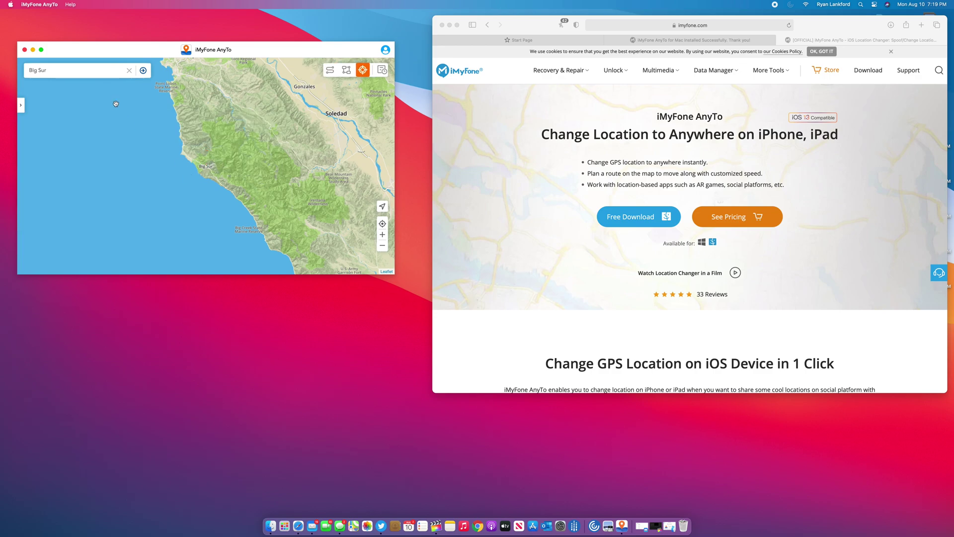
{"action": "left_click", "coordinate": [144, 71]}
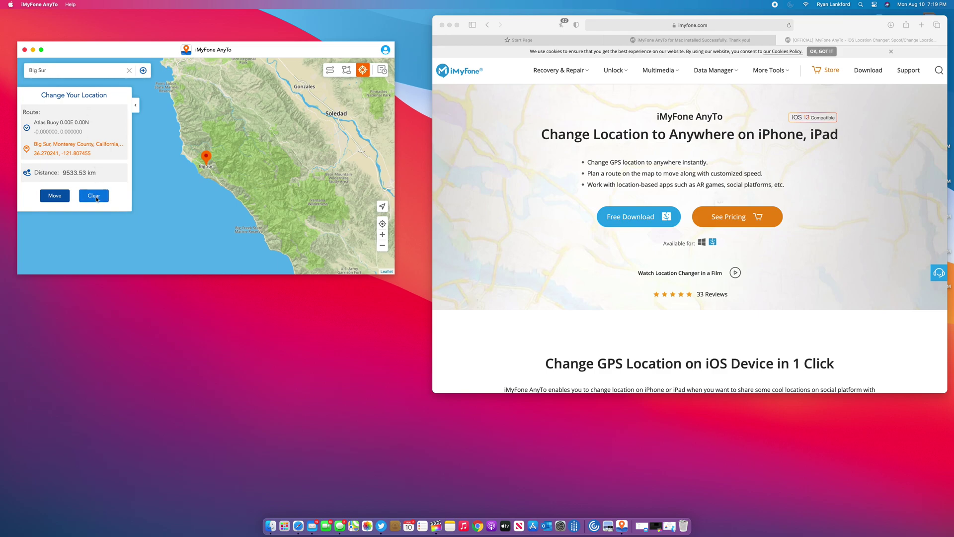
{"action": "left_click", "coordinate": [206, 163]}
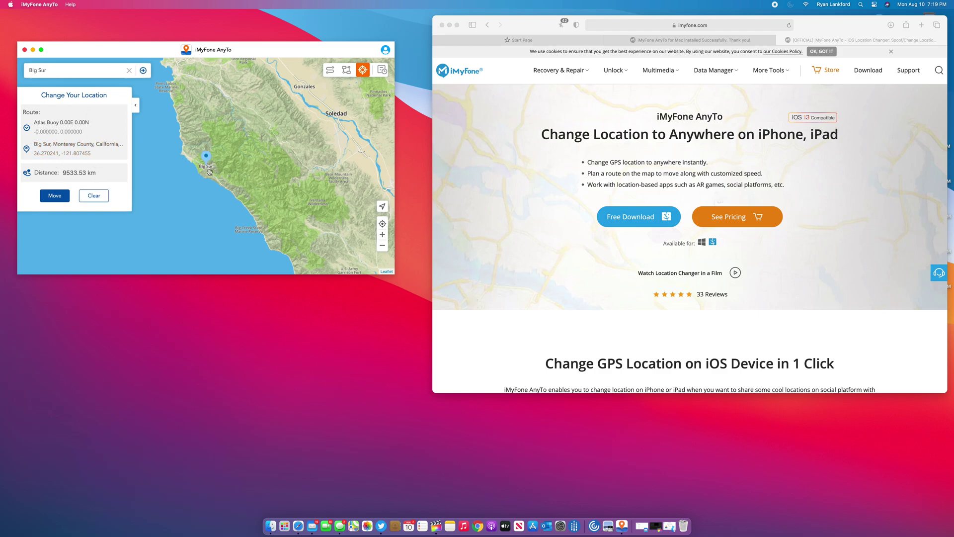
{"action": "left_click", "coordinate": [55, 195]}
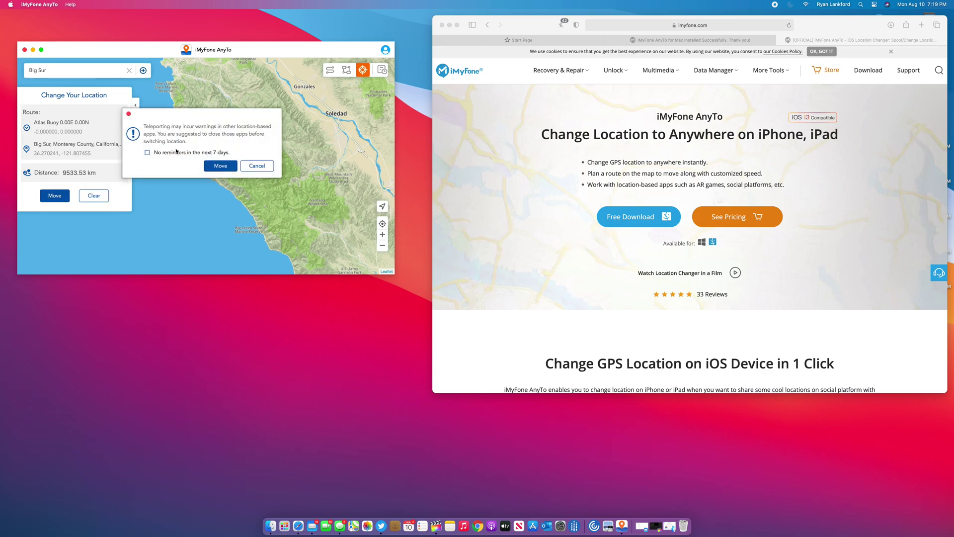
{"action": "left_click", "coordinate": [224, 166]}
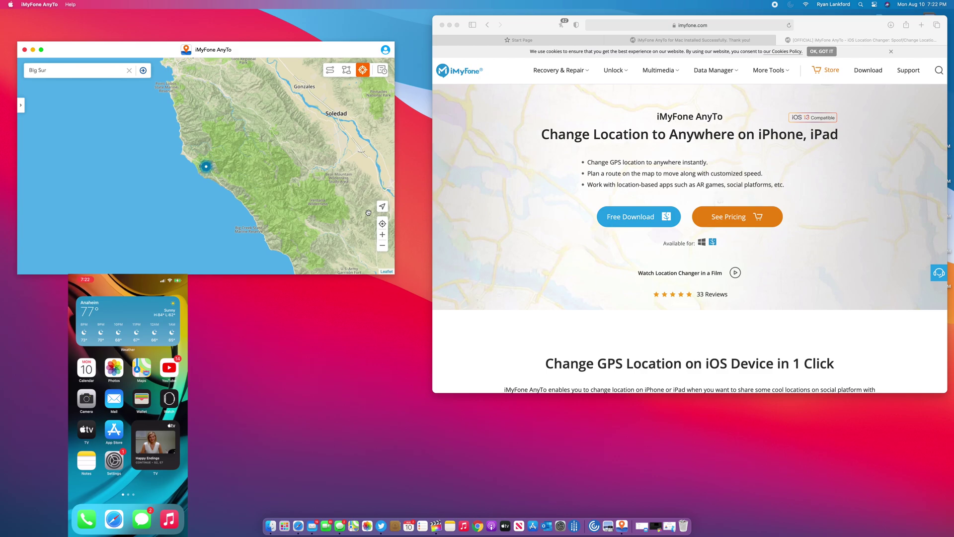
- Clear the Big Sur entry from AnyTo's address search box
{"action": "left_click", "coordinate": [128, 73]}
{"action": "type", "text": "new"}
{"action": "type", "text": "or"}
{"action": "type", "text": "k , n"}
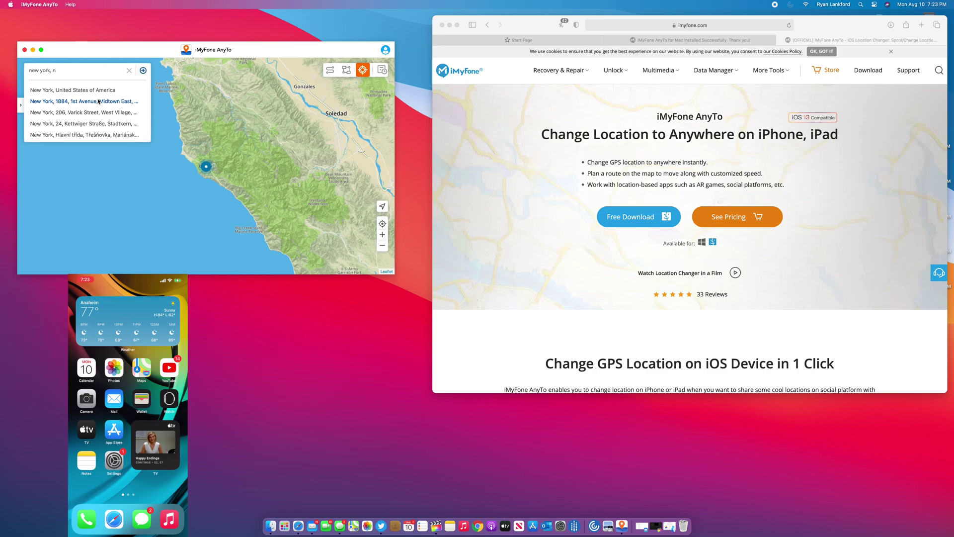
- Teleport the device to the New York suggestion, accepting the warning
{"action": "left_click", "coordinate": [98, 101]}
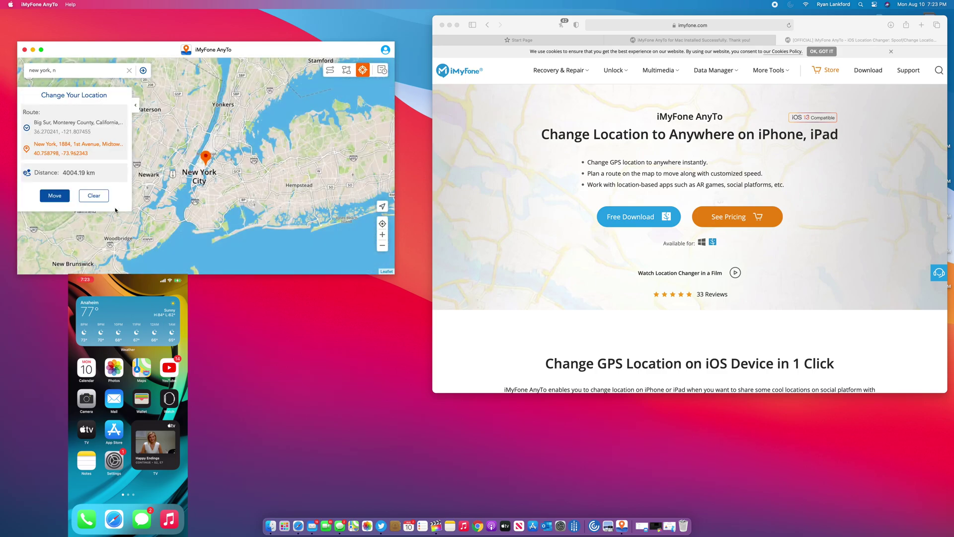
{"action": "left_click", "coordinate": [53, 198]}
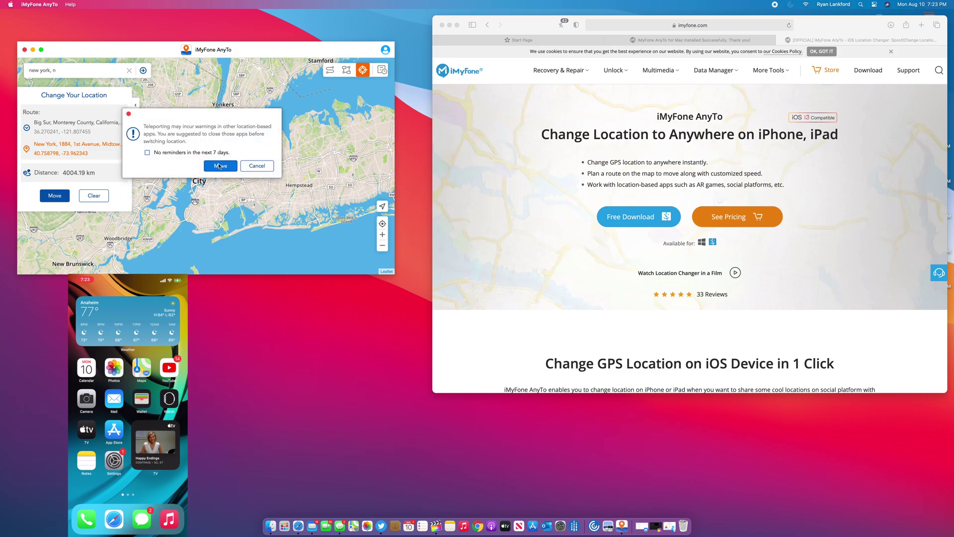
{"action": "left_click", "coordinate": [220, 166]}
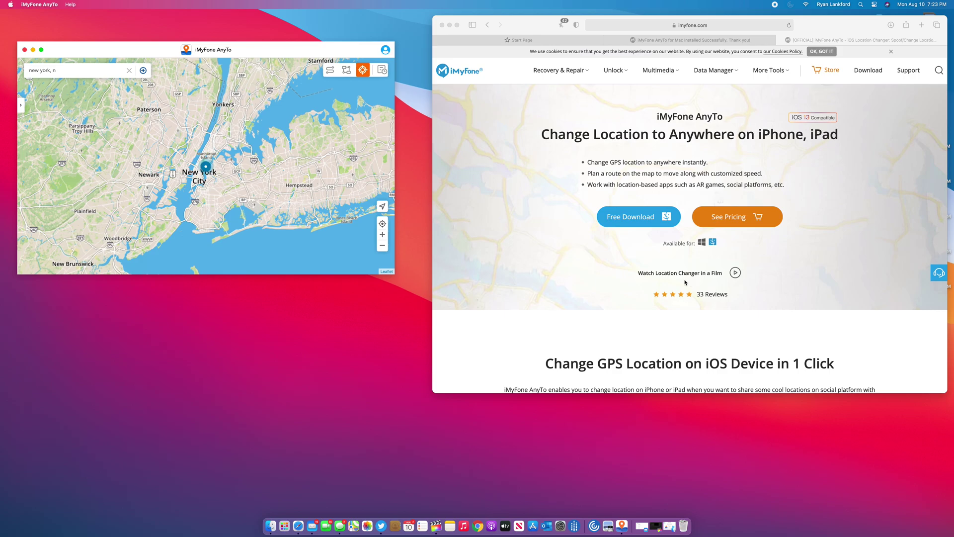
- Bring Safari to the front and go to the AnyTo pricing page
{"action": "left_click", "coordinate": [735, 223]}
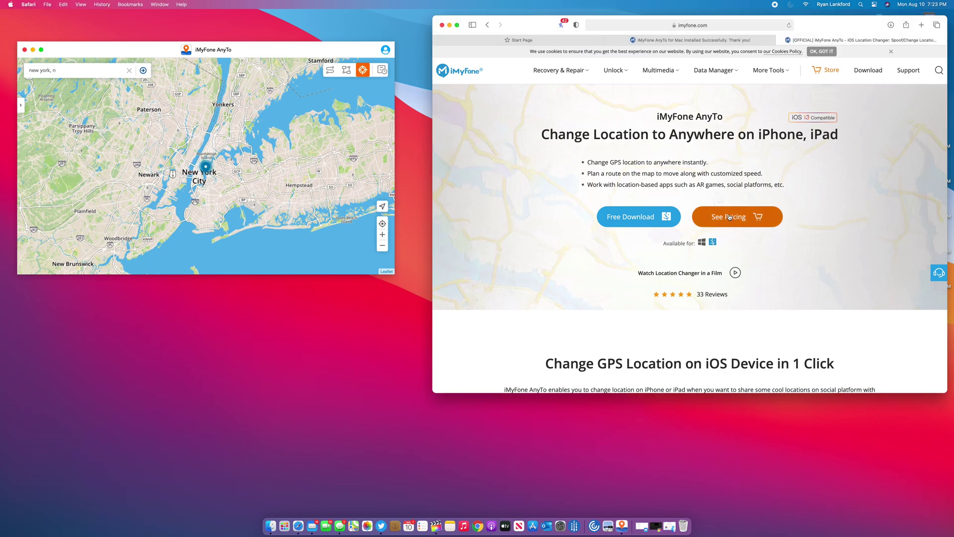
{"action": "left_click", "coordinate": [735, 216]}
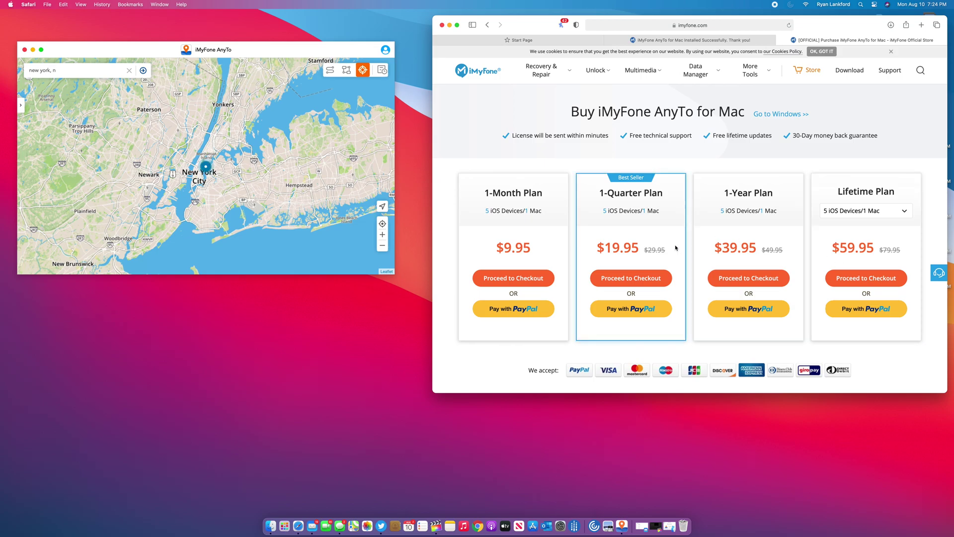
{"action": "scroll", "coordinate": [674, 249], "scroll_direction": "down", "scroll_amount": 5}
{"action": "scroll", "coordinate": [673, 248], "scroll_direction": "down", "scroll_amount": 5}
{"action": "scroll", "coordinate": [674, 248], "scroll_direction": "down", "scroll_amount": 5}
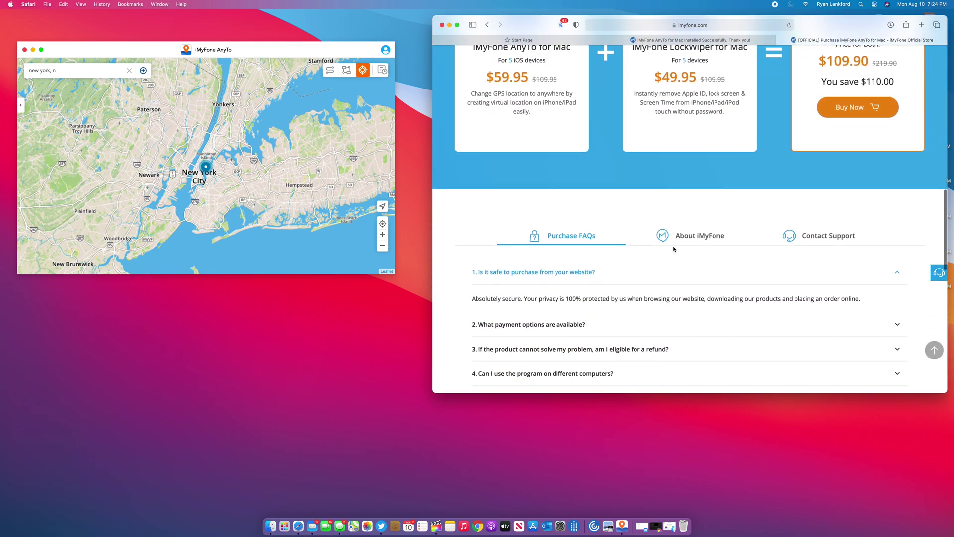
{"action": "scroll", "coordinate": [672, 248], "scroll_direction": "up", "scroll_amount": 2}
{"action": "scroll", "coordinate": [673, 248], "scroll_direction": "up", "scroll_amount": 3}
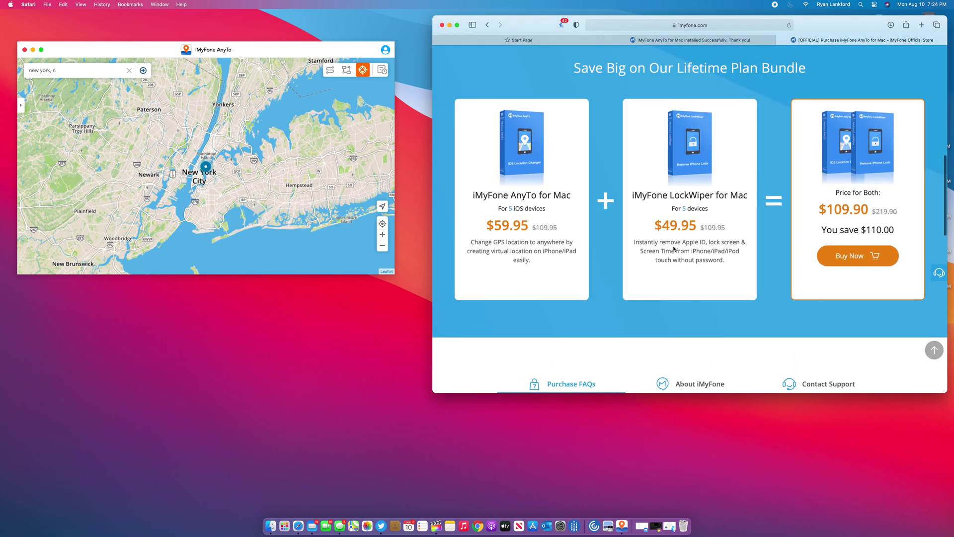
{"action": "scroll", "coordinate": [673, 247], "scroll_direction": "up", "scroll_amount": 1}
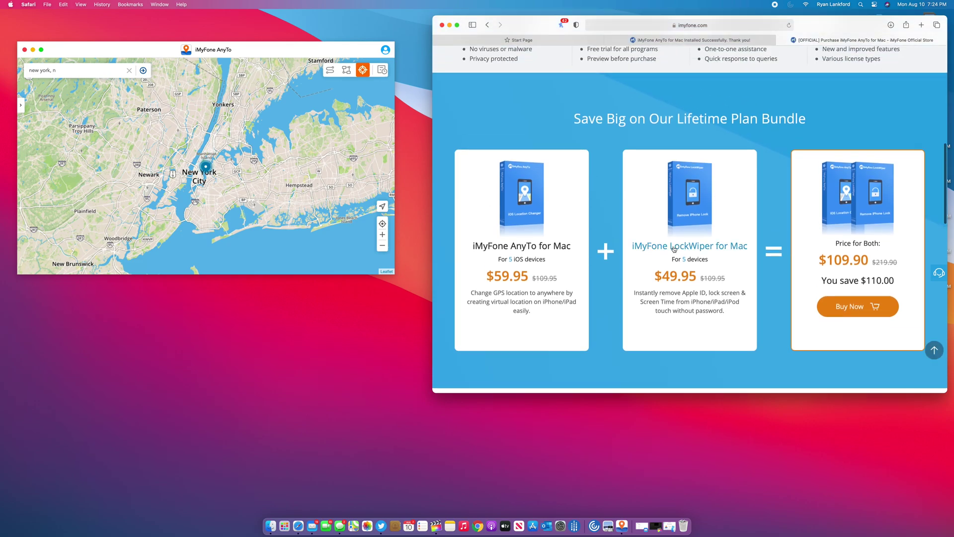
{"action": "scroll", "coordinate": [673, 248], "scroll_direction": "up", "scroll_amount": 2}
{"action": "scroll", "coordinate": [674, 248], "scroll_direction": "up", "scroll_amount": 5}
{"action": "scroll", "coordinate": [673, 249], "scroll_direction": "up", "scroll_amount": 3}
{"action": "scroll", "coordinate": [673, 249], "scroll_direction": "up", "scroll_amount": 3}
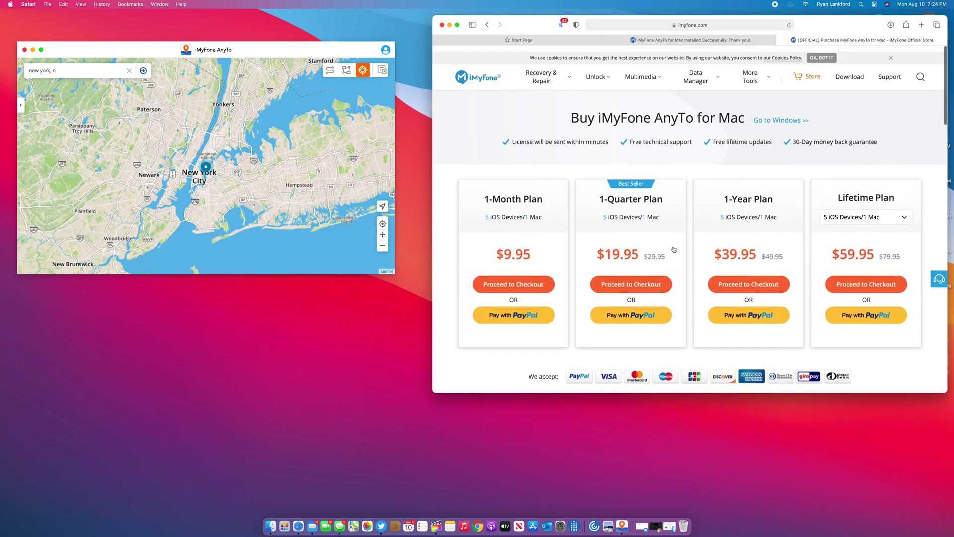